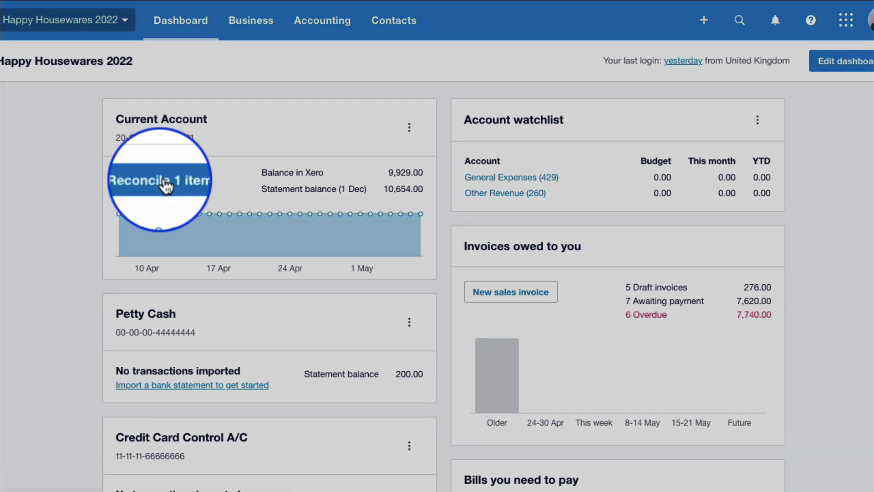
# - Record the 240.00 bank payment as a new transaction with Matrix Car Leasing as a new contact
pyautogui.click(165, 185)
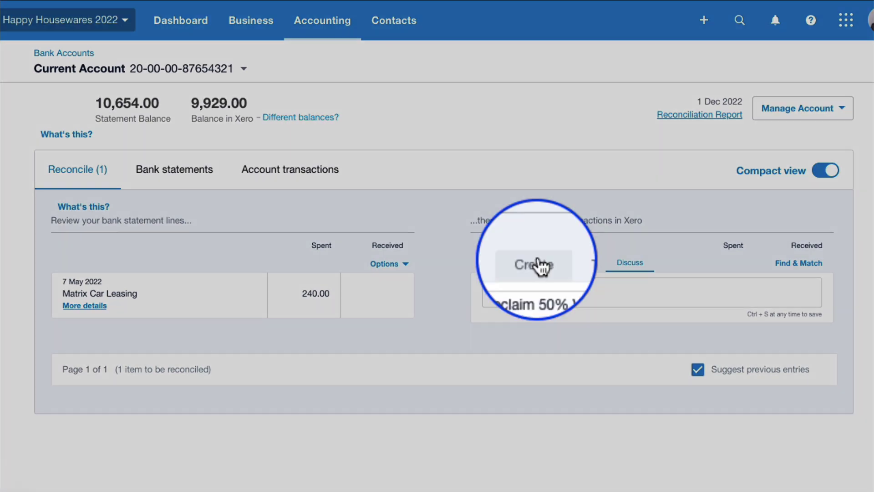
pyautogui.click(538, 266)
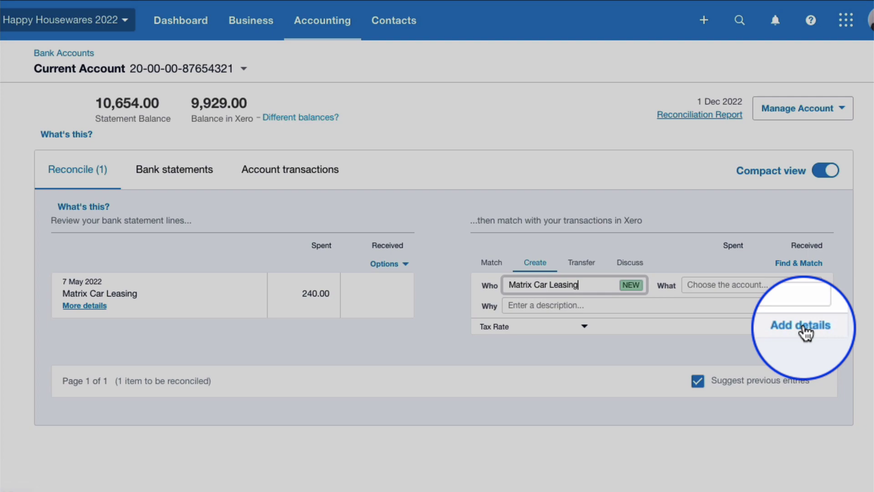
# - Expand the Matrix Car Leasing payment into the full transaction form
pyautogui.click(803, 330)
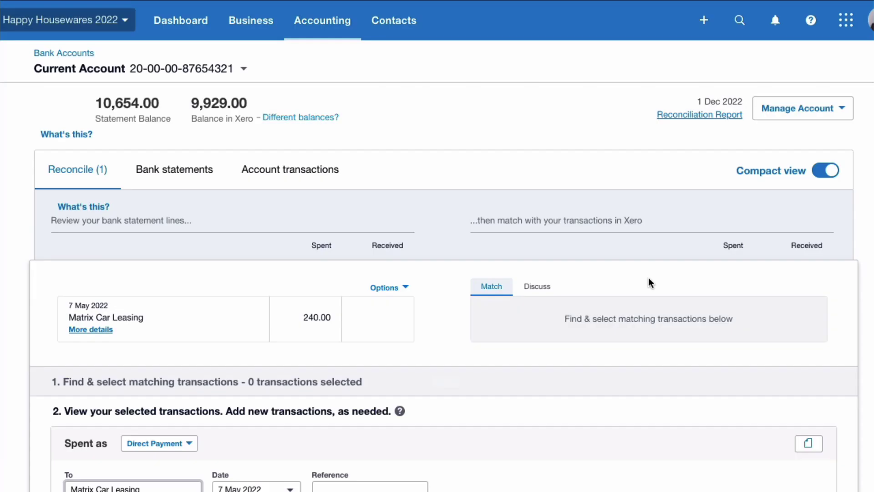
pyautogui.scroll(-3, 648, 277)
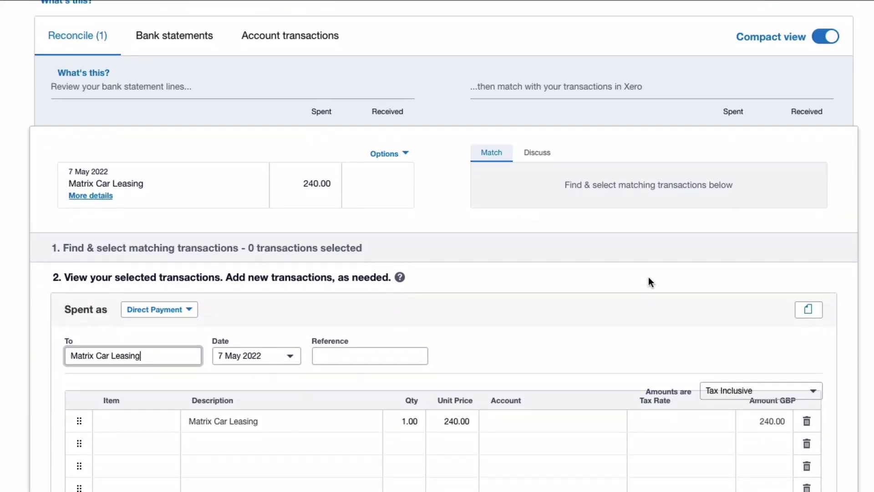
pyautogui.scroll(-3, 649, 279)
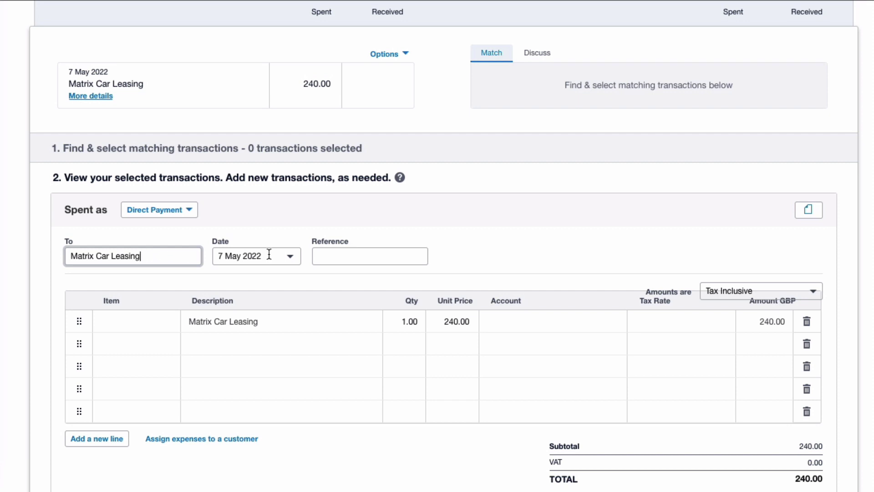
pyautogui.click(327, 254)
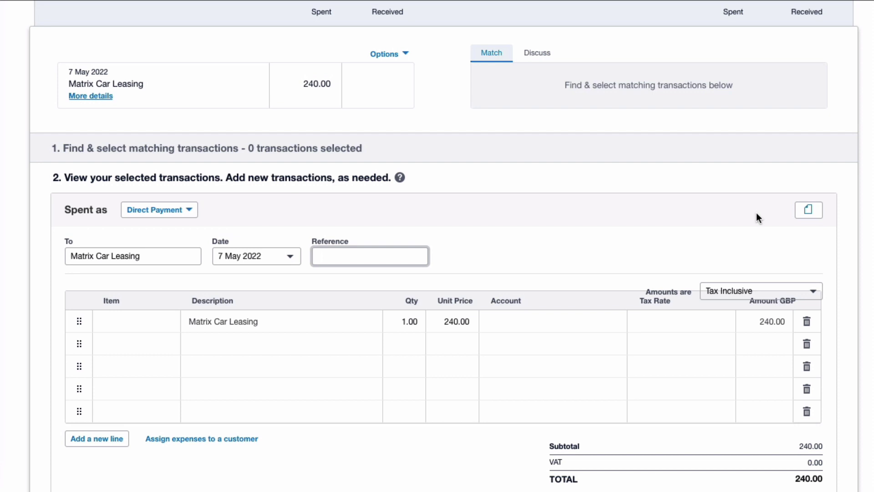
# - Attach the Car Lease.png invoice from the file library to the payment
pyautogui.click(809, 210)
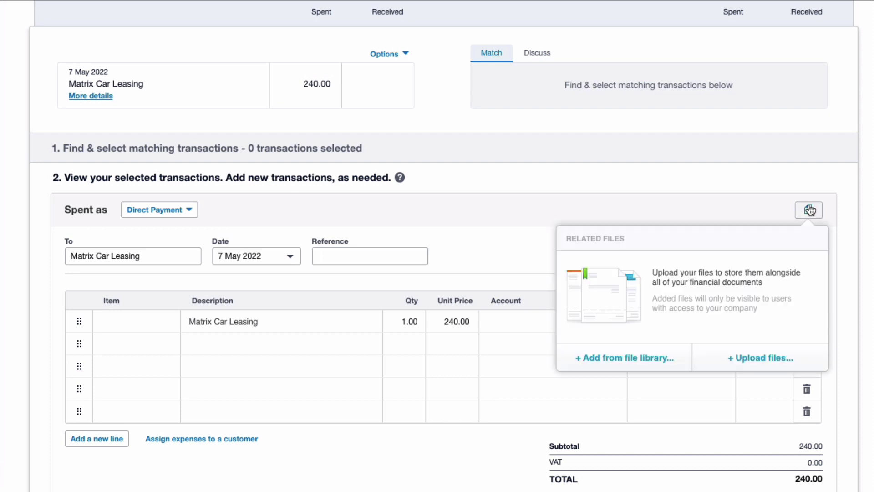
pyautogui.click(635, 356)
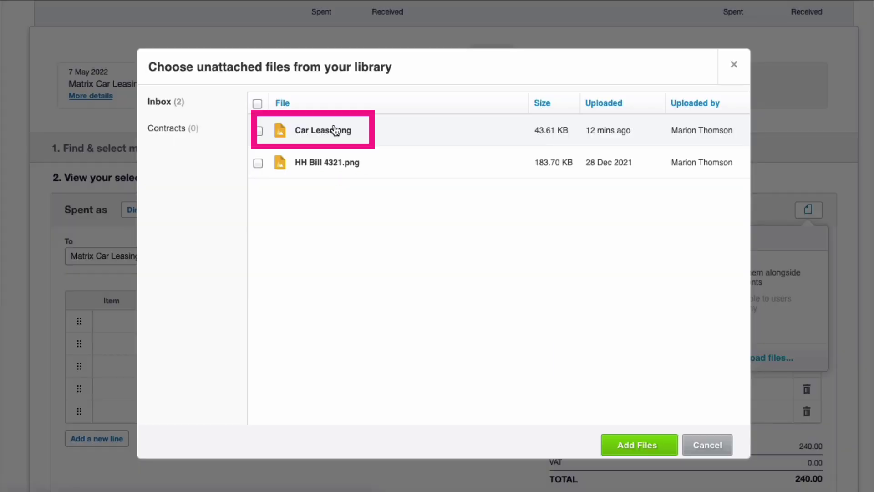
pyautogui.click(335, 131)
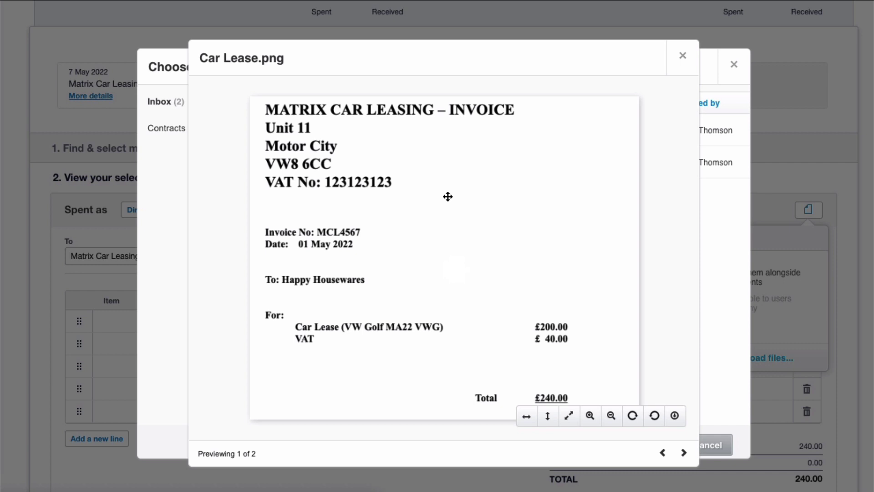
pyautogui.scroll(-2, 448, 196)
pyautogui.scroll(2, 448, 196)
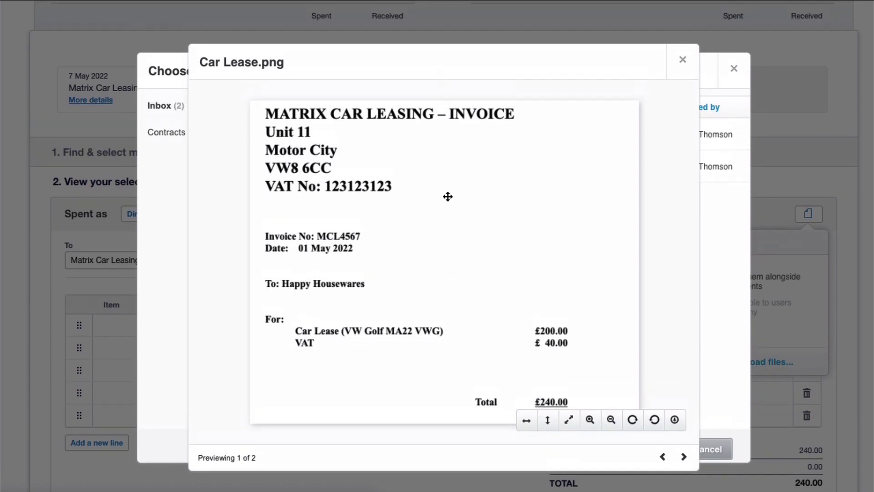
pyautogui.click(683, 60)
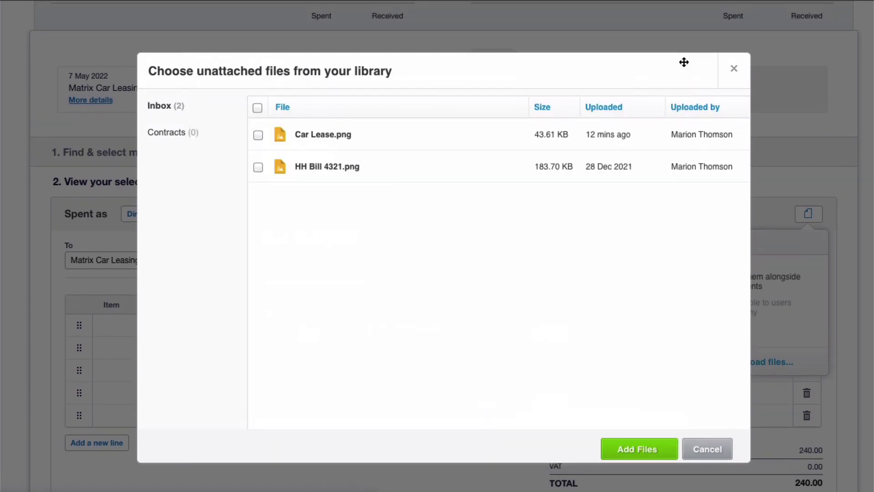
pyautogui.click(258, 134)
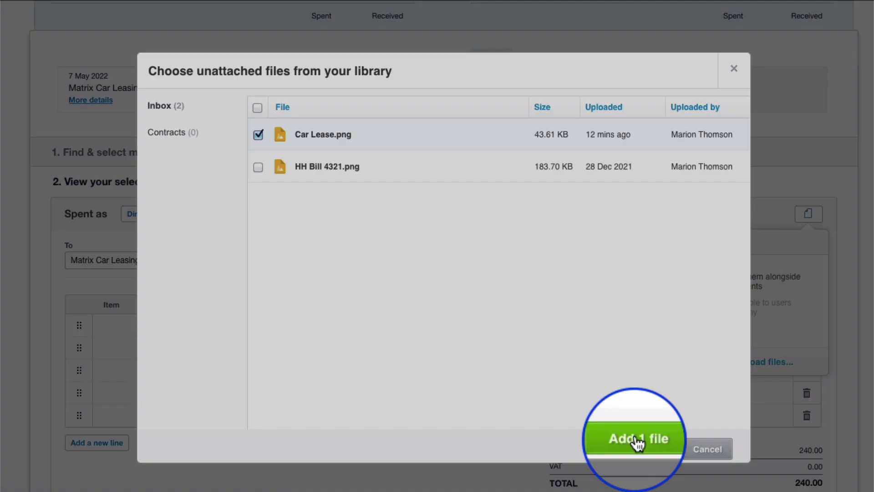
pyautogui.click(637, 441)
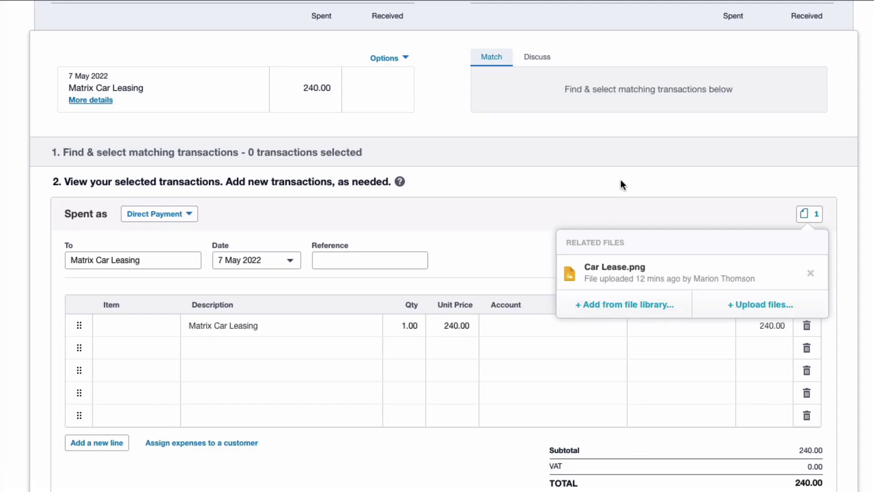
pyautogui.click(628, 202)
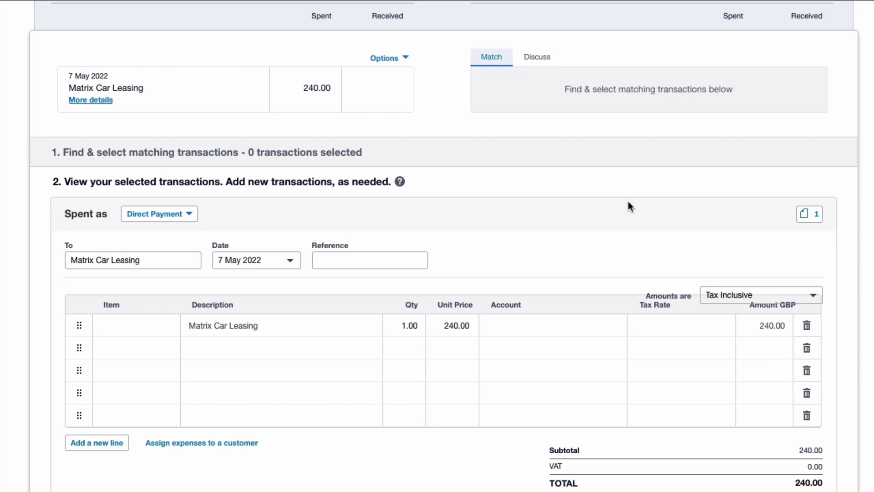
# - Code the first line to 484 - Motor Vehicle Lease at 20% VAT, giving 40.00 VAT
pyautogui.scroll(-3, 625, 205)
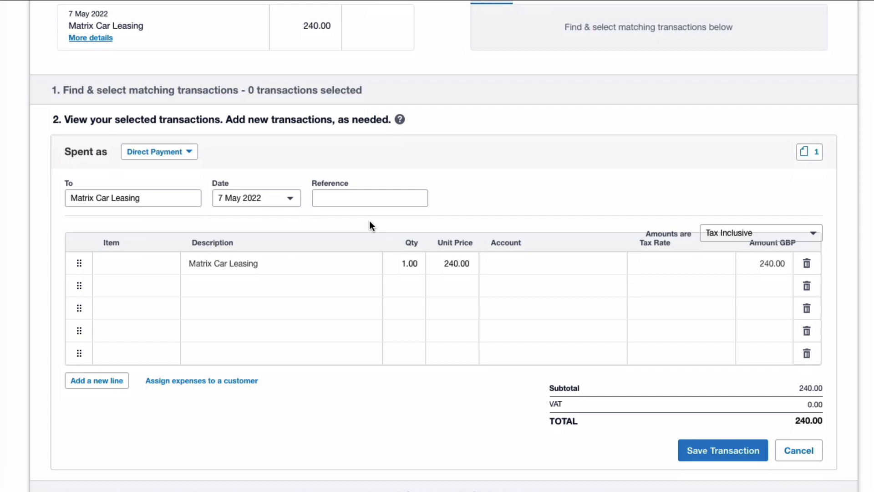
pyautogui.click(515, 258)
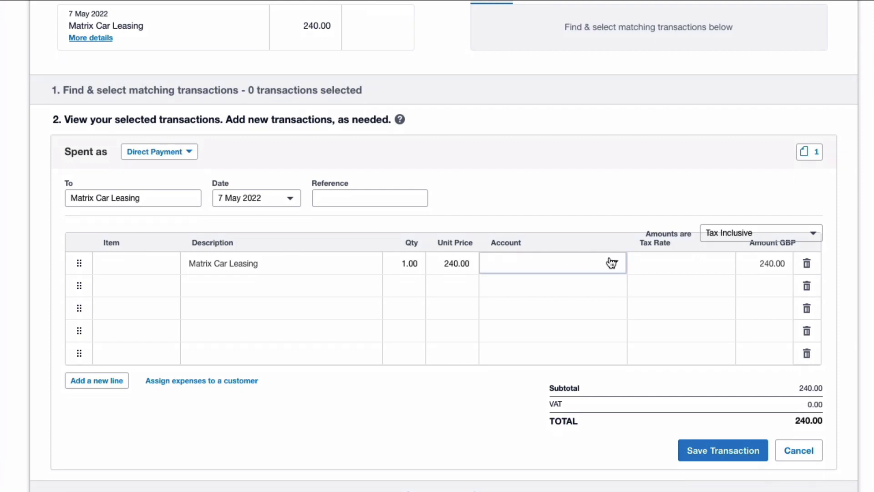
pyautogui.write('mot')
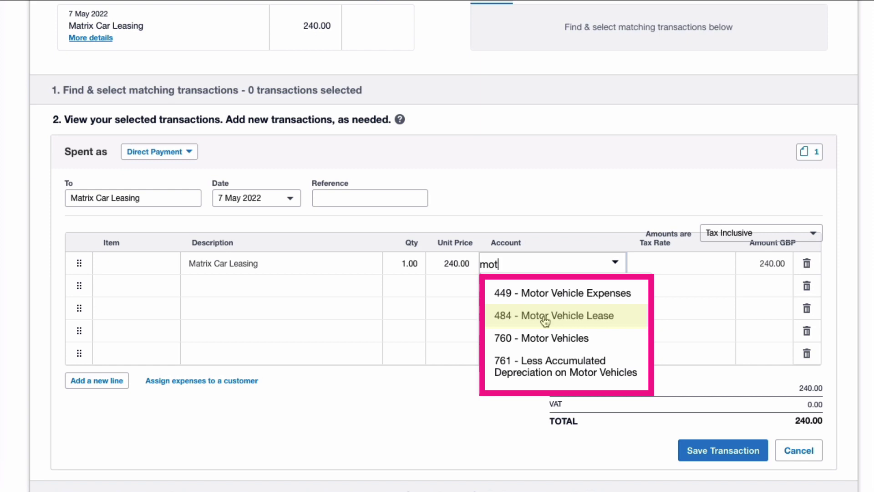
pyautogui.click(545, 321)
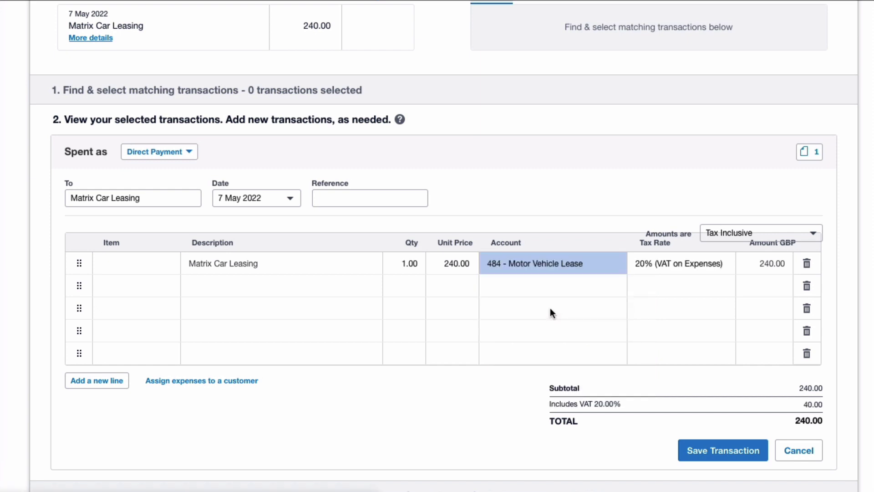
pyautogui.scroll(-1, 549, 308)
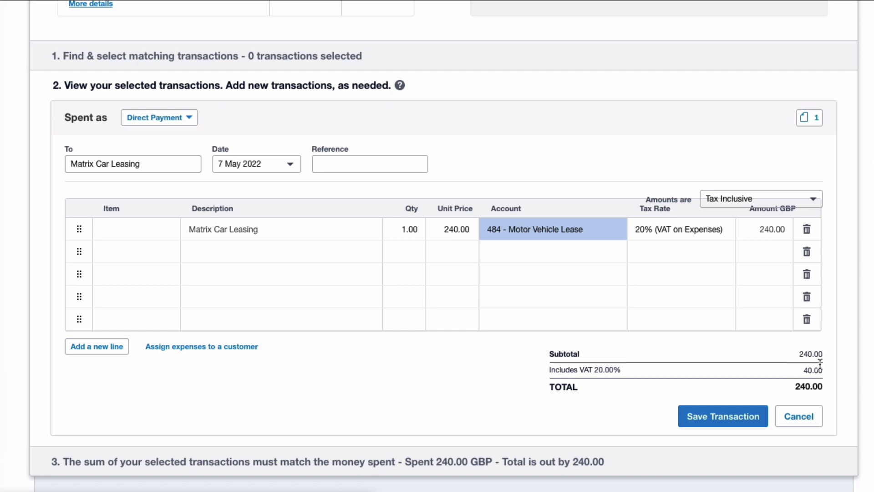
# - Set the first line to 120 and add a second 'Matrix Car Leasing' line, quantity 1 at 120
pyautogui.click(455, 225)
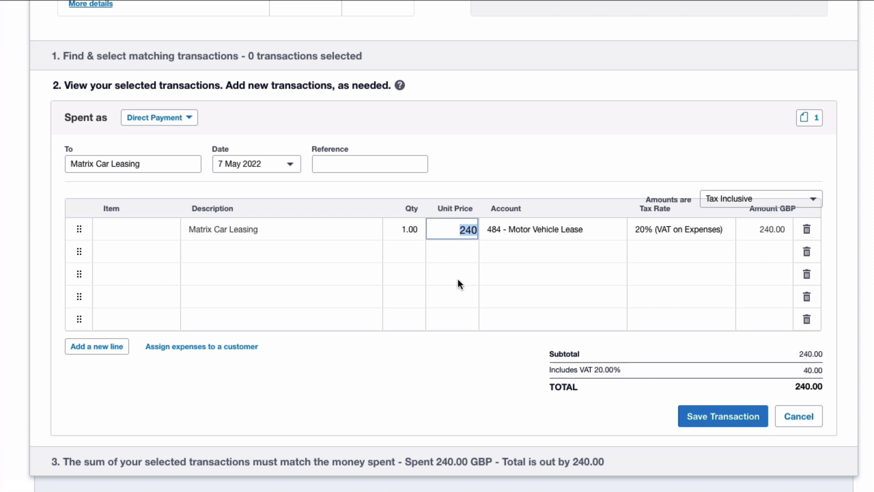
pyautogui.write('120')
pyautogui.press('Tab')
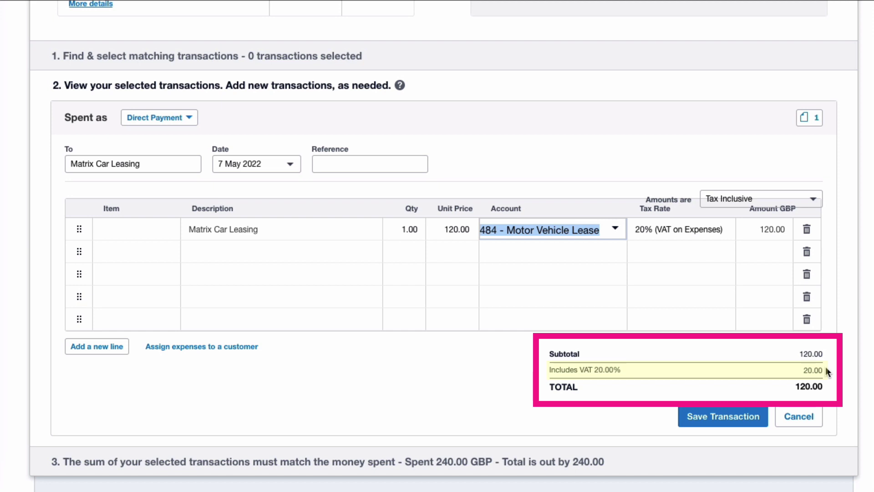
pyautogui.click(211, 252)
pyautogui.write('Ma')
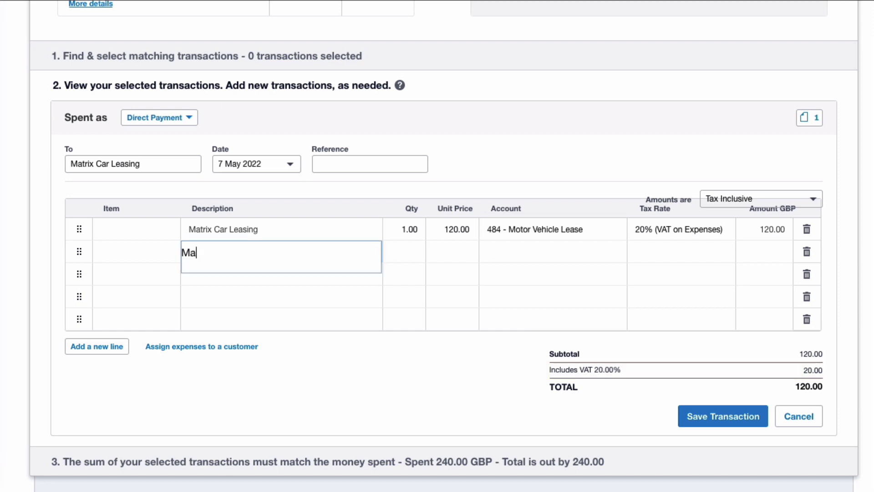
pyautogui.write('trix Car Leasing')
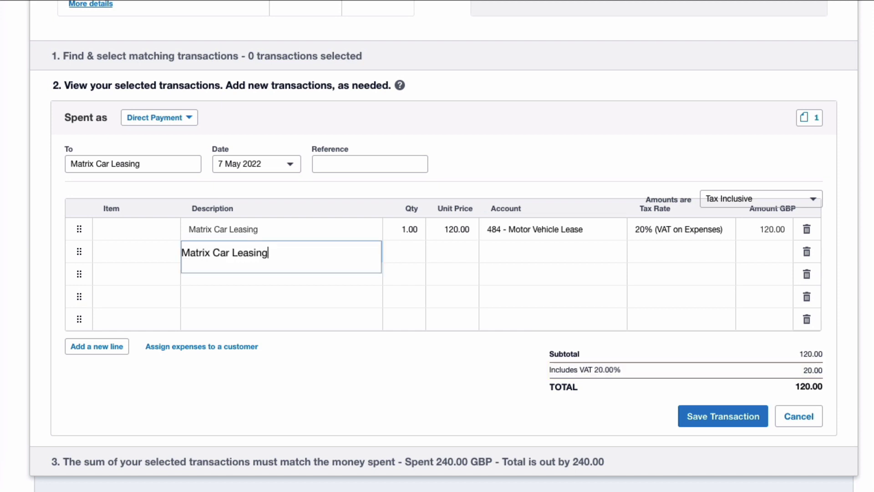
pyautogui.press('Tab')
pyautogui.write('1')
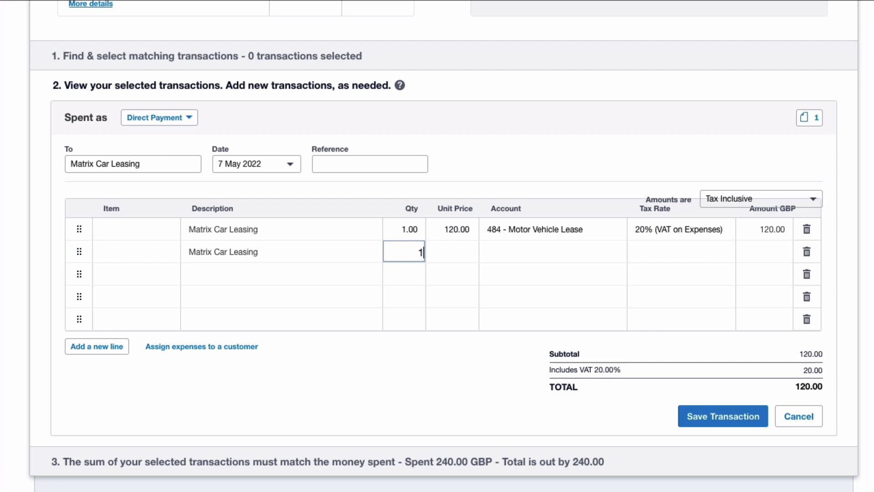
pyautogui.press('Tab')
pyautogui.write('12')
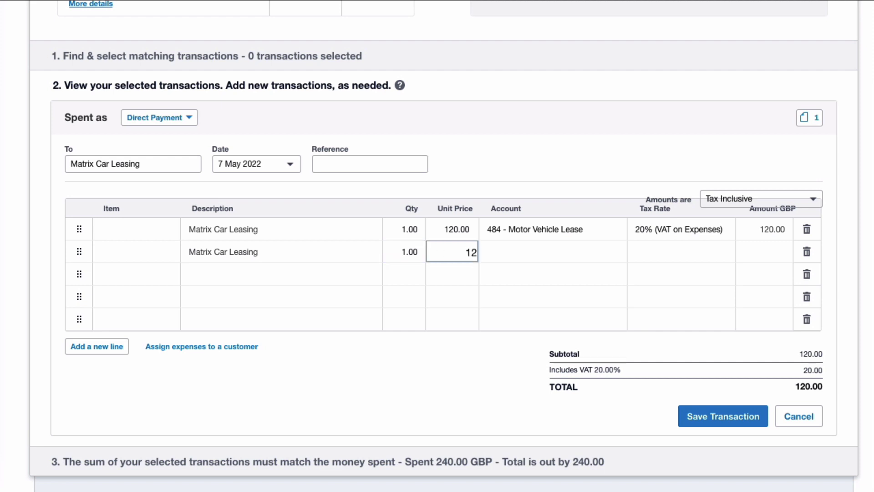
pyautogui.write('0')
pyautogui.press('Tab')
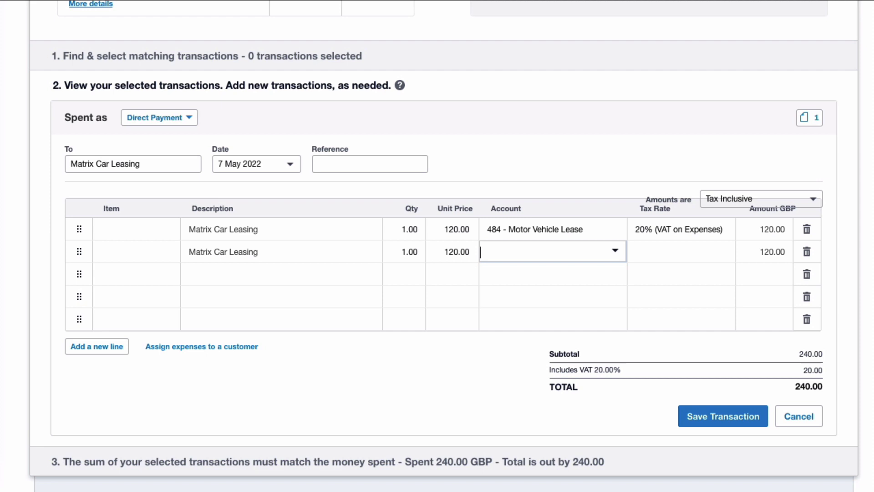
# - Code the second line to 484 - Motor Vehicle Lease with Zero Rated Expenses tax
pyautogui.write('484')
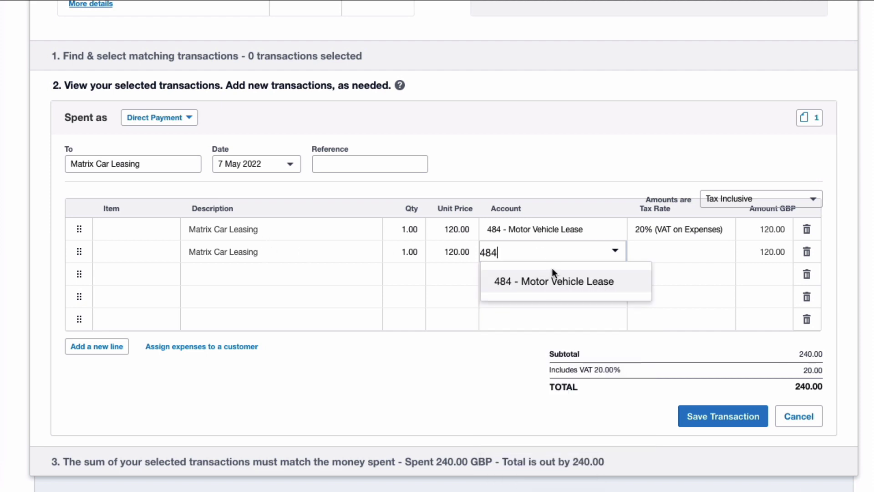
pyautogui.click(554, 281)
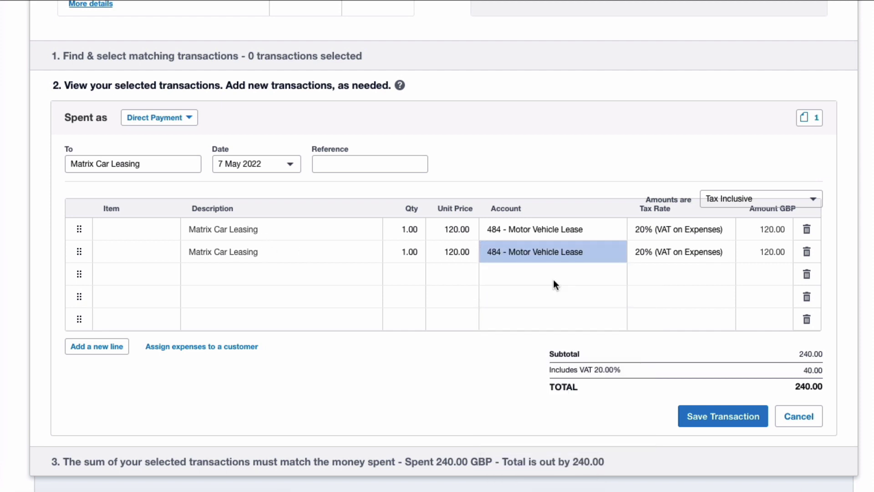
pyautogui.click(680, 250)
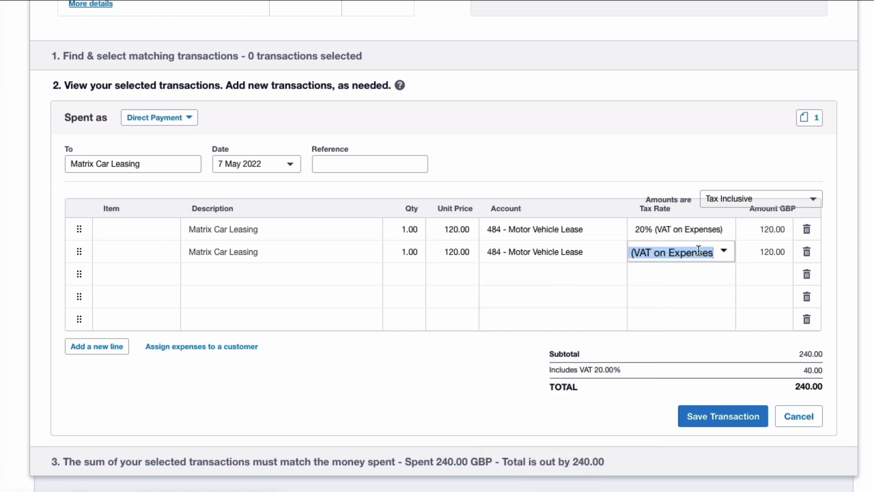
pyautogui.click(725, 252)
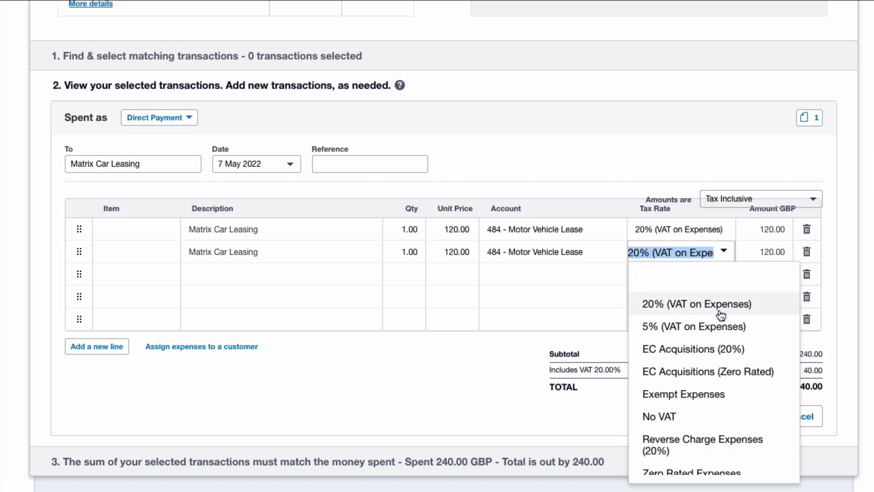
pyautogui.scroll(-1, 719, 314)
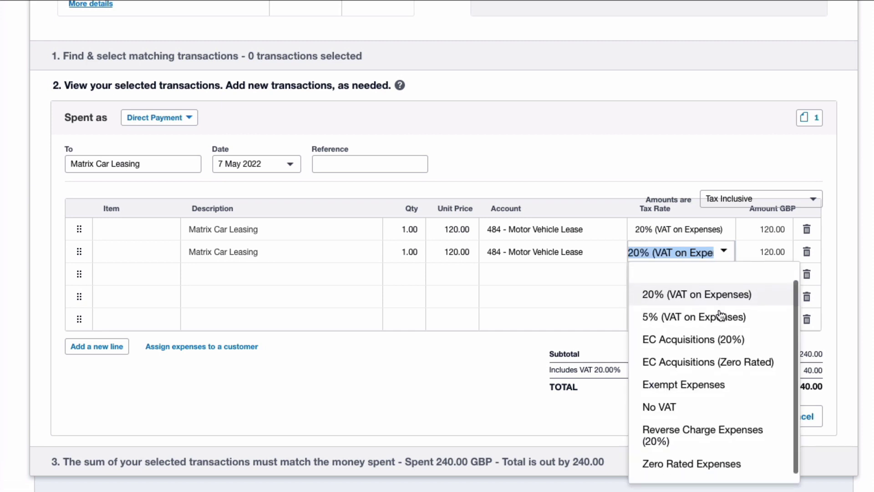
pyautogui.click(687, 463)
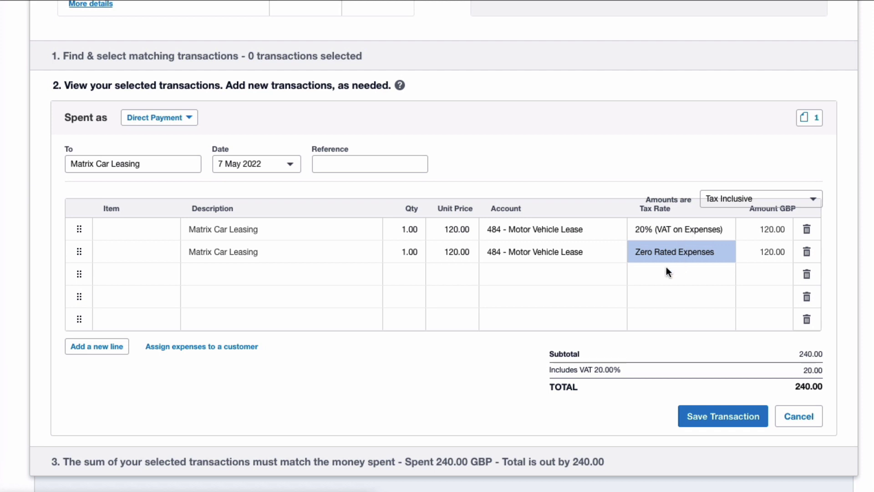
pyautogui.scroll(-1, 666, 268)
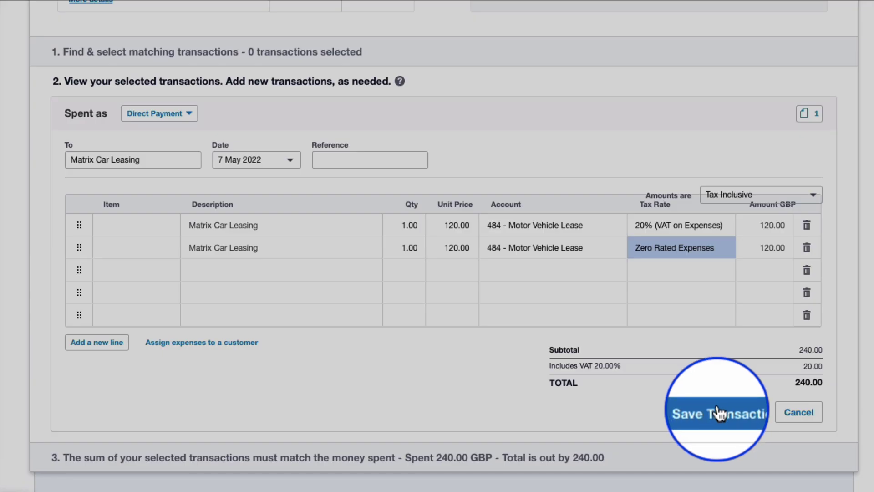
# - Save and reconcile the payment, then check May's 220.00 Motor Vehicle Lease in Profit and Loss
pyautogui.click(719, 413)
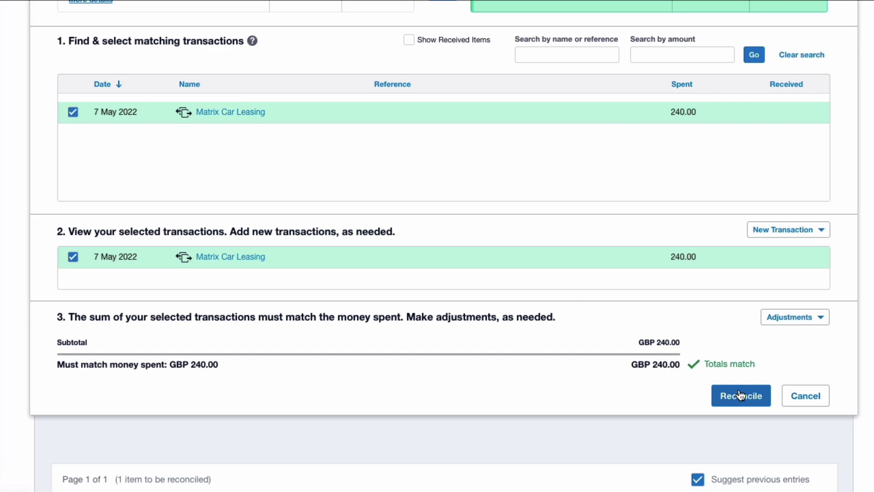
pyautogui.click(739, 391)
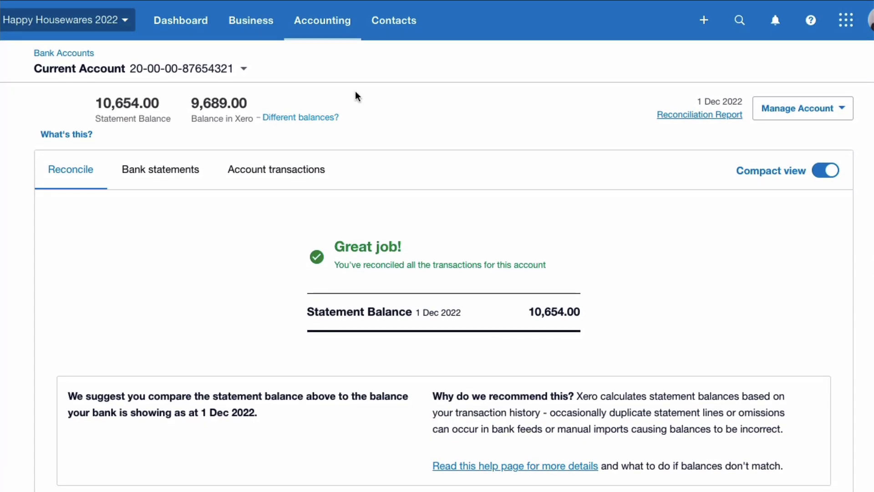
pyautogui.click(326, 25)
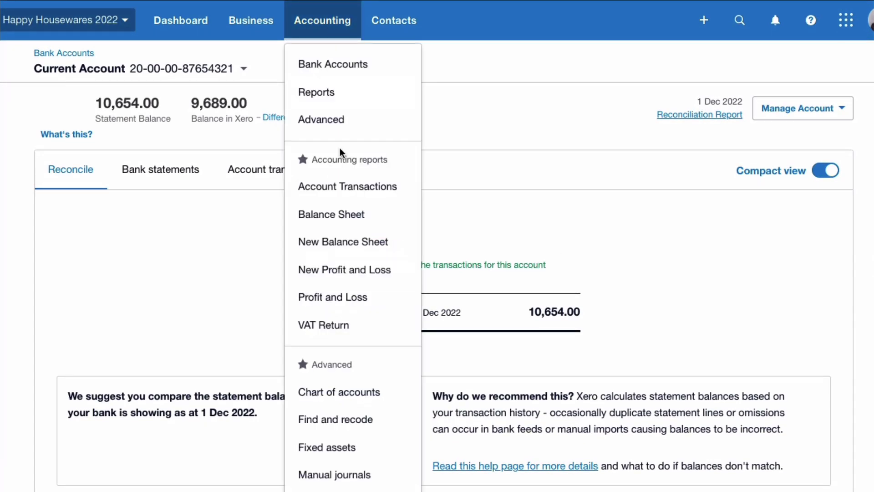
pyautogui.click(340, 298)
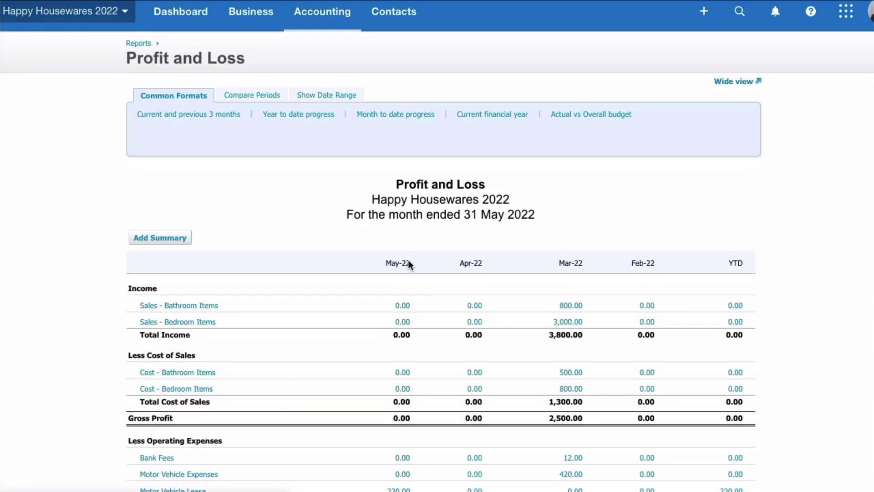
pyautogui.scroll(-2, 408, 260)
pyautogui.scroll(-2, 299, 296)
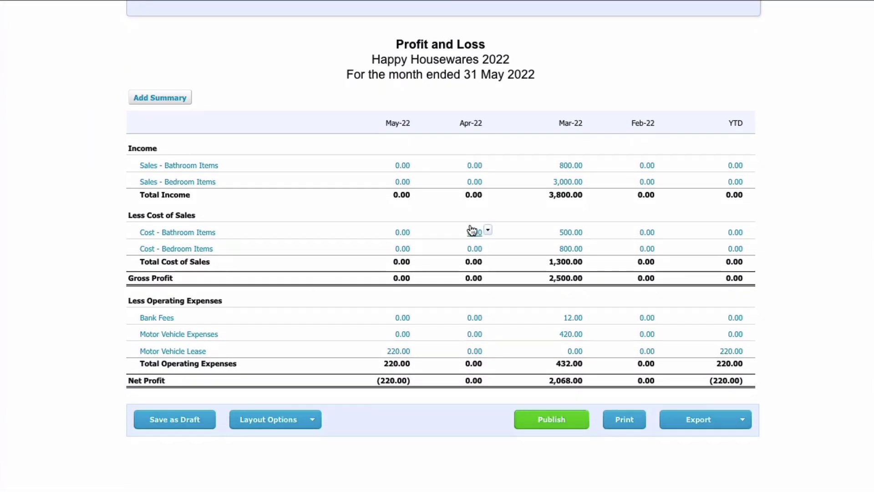
pyautogui.click(399, 351)
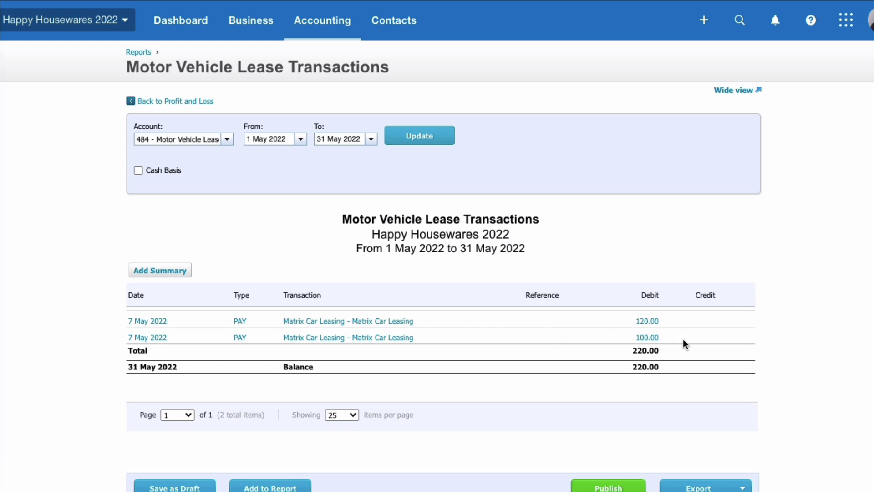
pyautogui.click(646, 321)
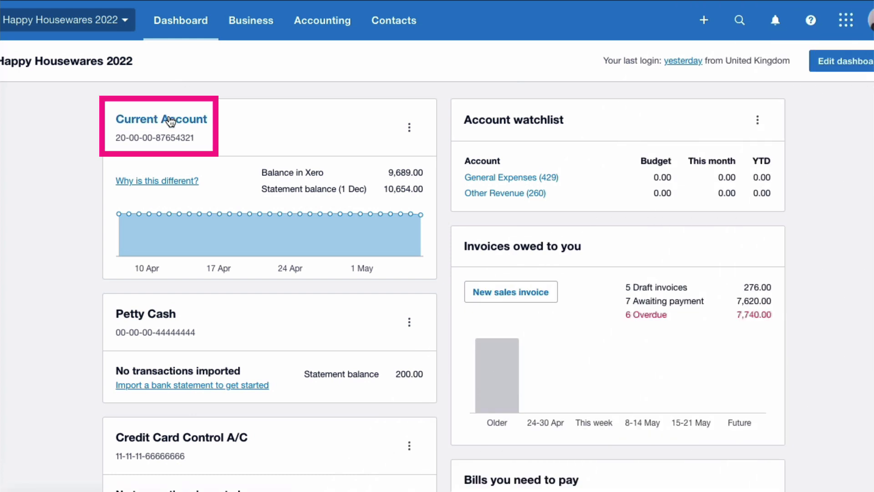
# - Open the Matrix Car Leasing Spend Money transaction from the Current Account's transactions
pyautogui.click(171, 120)
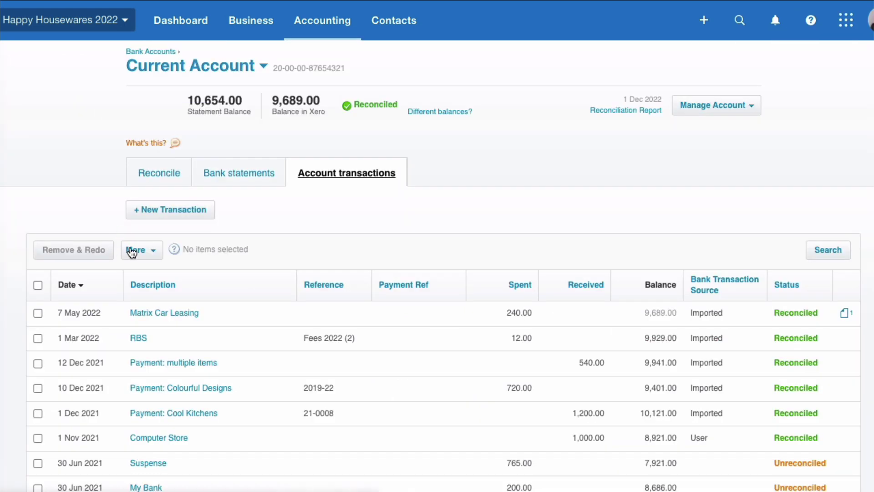
pyautogui.click(183, 314)
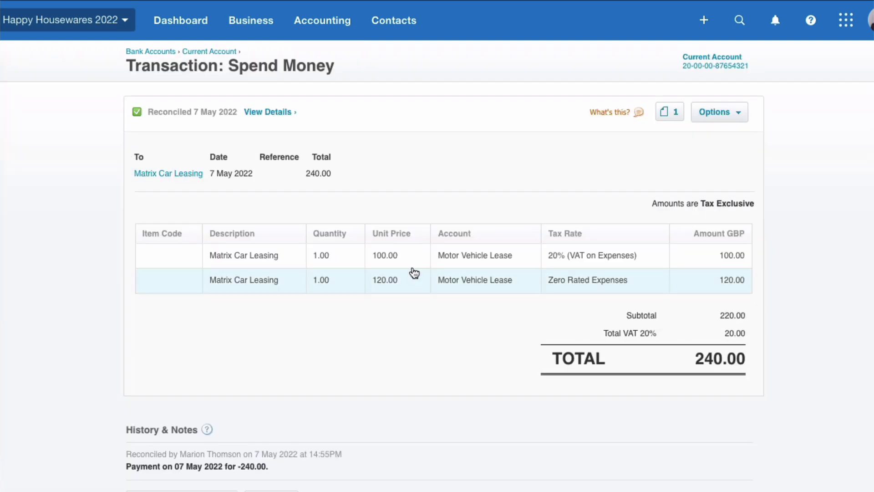